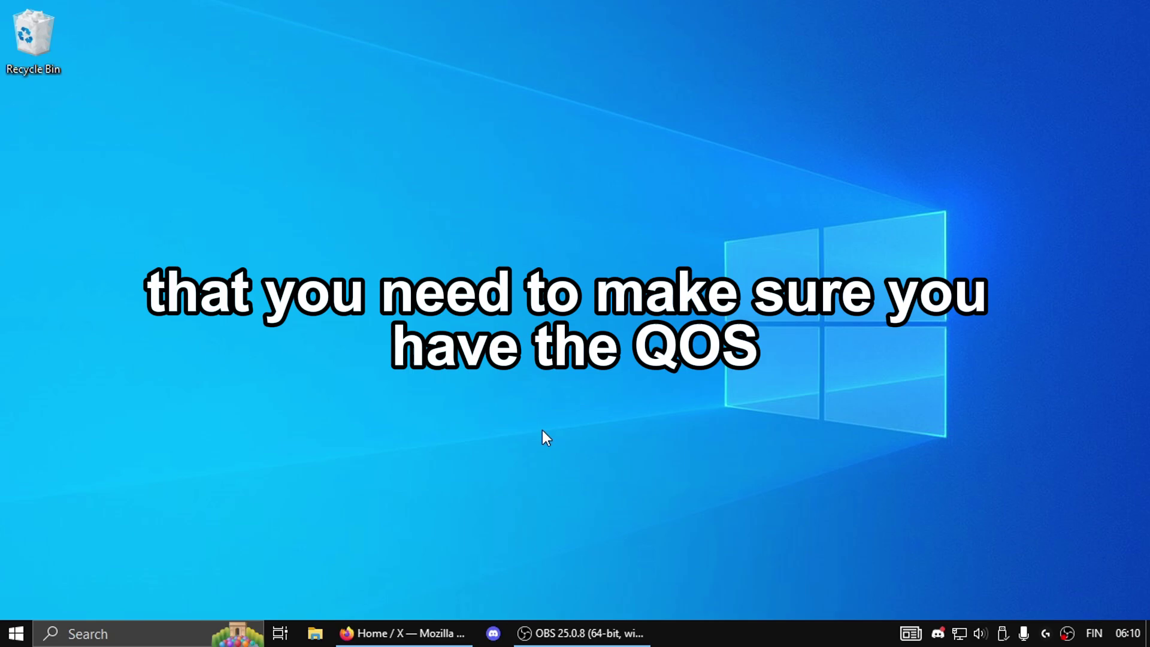
# Open Control Panel and filter its items for 'network'.
pyautogui.click(127, 631)
pyautogui.write('cnotroll')
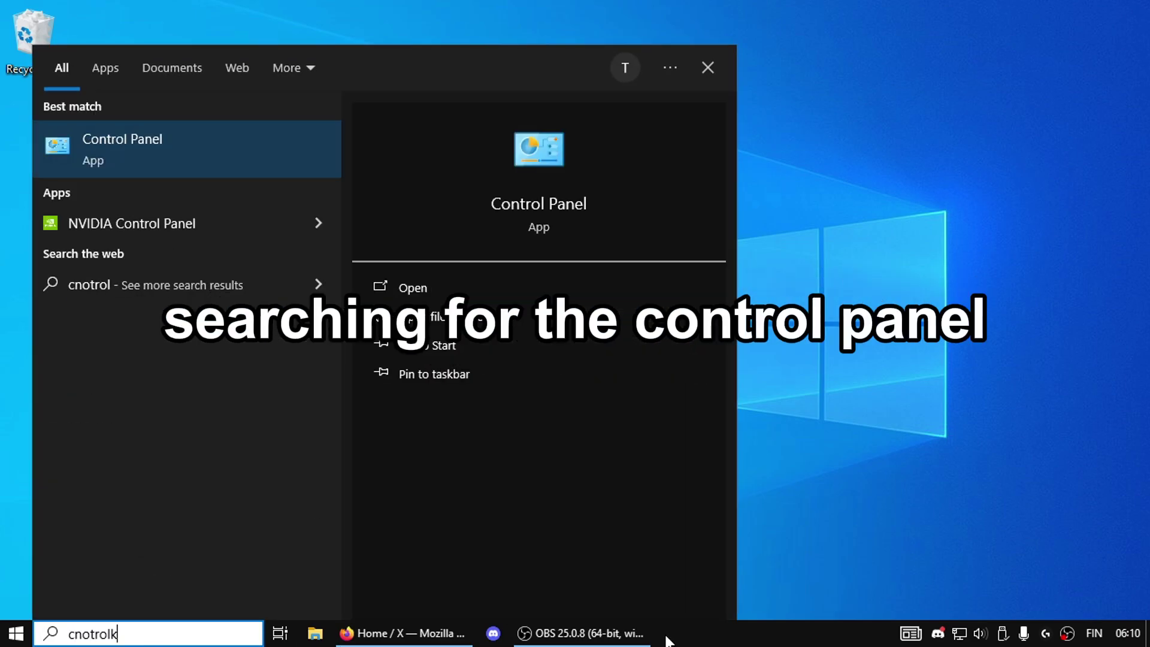
pyautogui.press('BackSpace')
pyautogui.press('BackSpace')
pyautogui.press('BackSpace')
pyautogui.press('BackSpace')
pyautogui.press('BackSpace')
pyautogui.press('BackSpace')
pyautogui.press('BackSpace')
pyautogui.press('Escape')
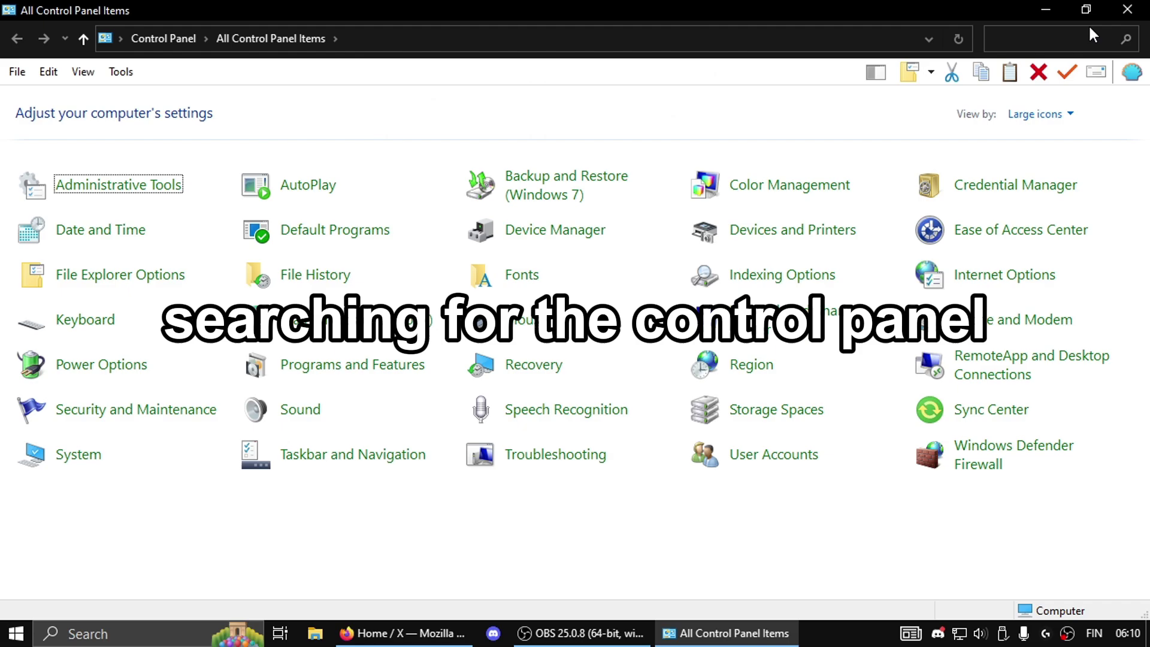
pyautogui.click(1027, 39)
pyautogui.write('network')
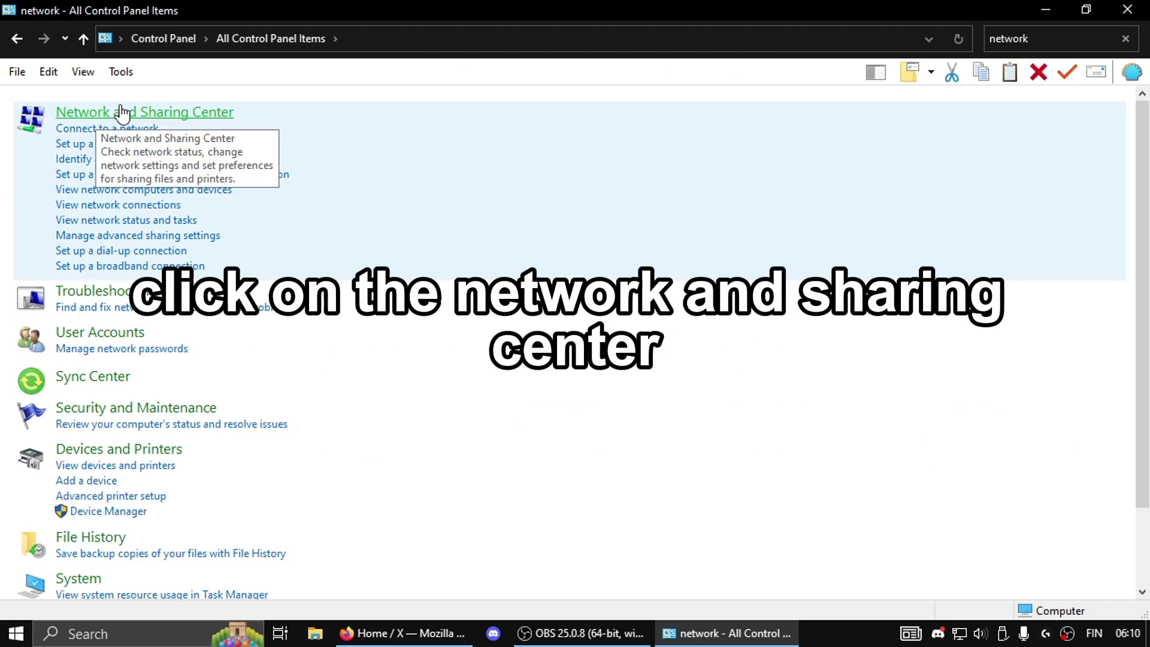
# Check the Ethernet adapter's properties in Network and Sharing Center, leaving QoS Packet Scheduler enabled, and confirm.
pyautogui.click(219, 114)
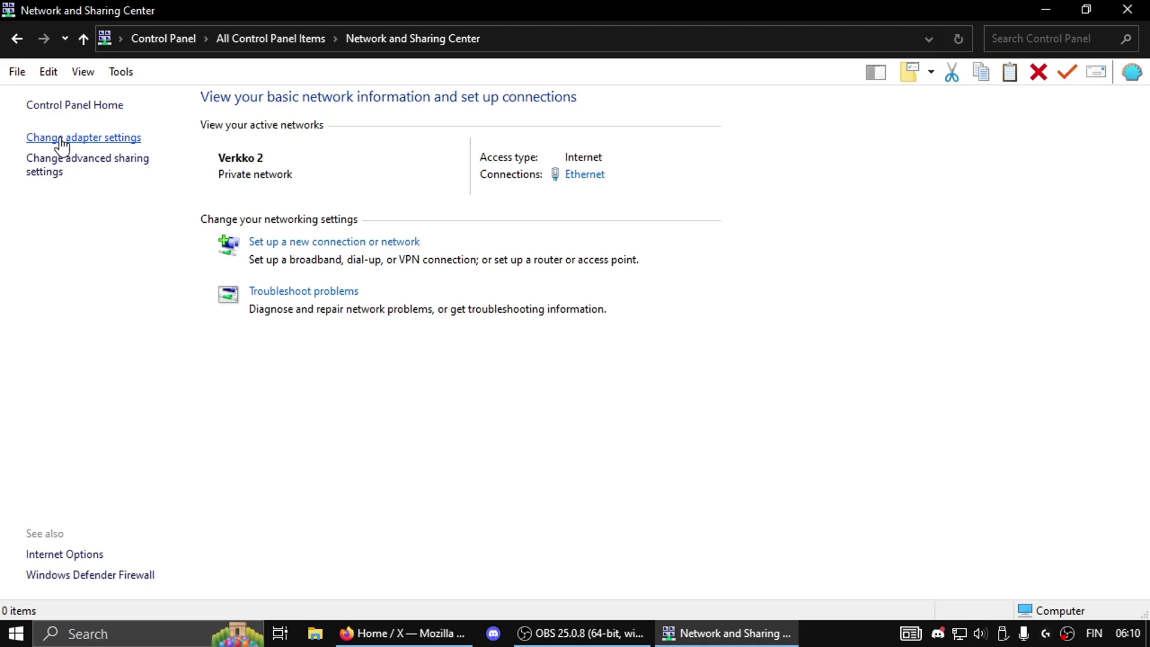
pyautogui.click(60, 138)
pyautogui.click(319, 154)
pyautogui.rightClick(319, 154)
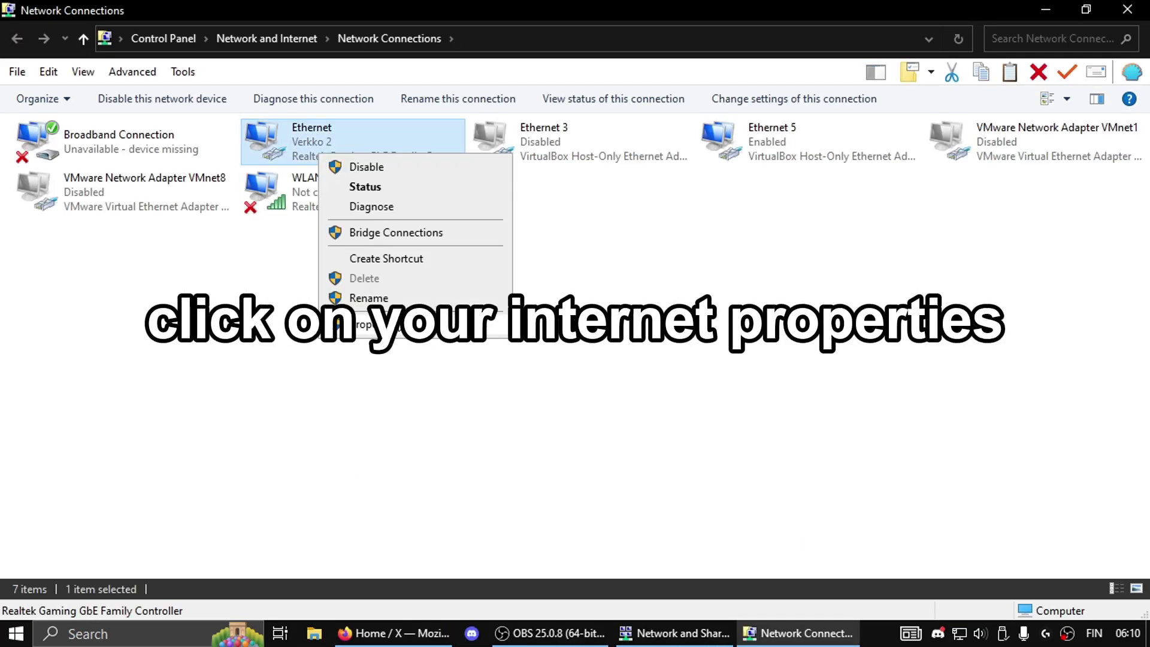
pyautogui.click(353, 305)
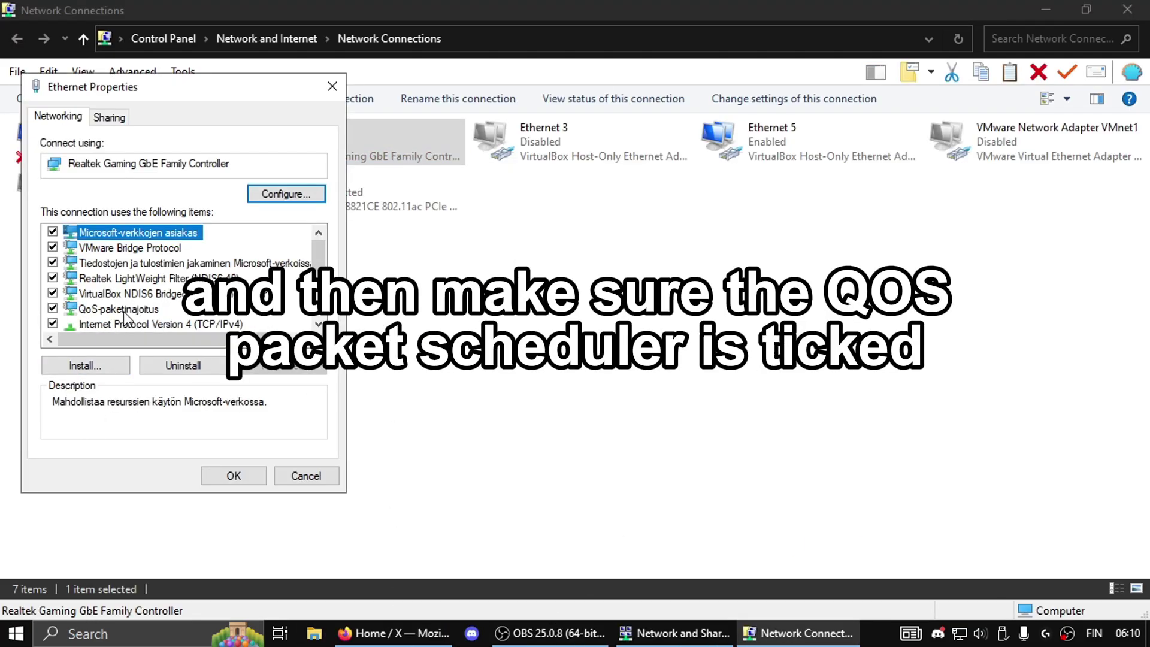
pyautogui.click(232, 475)
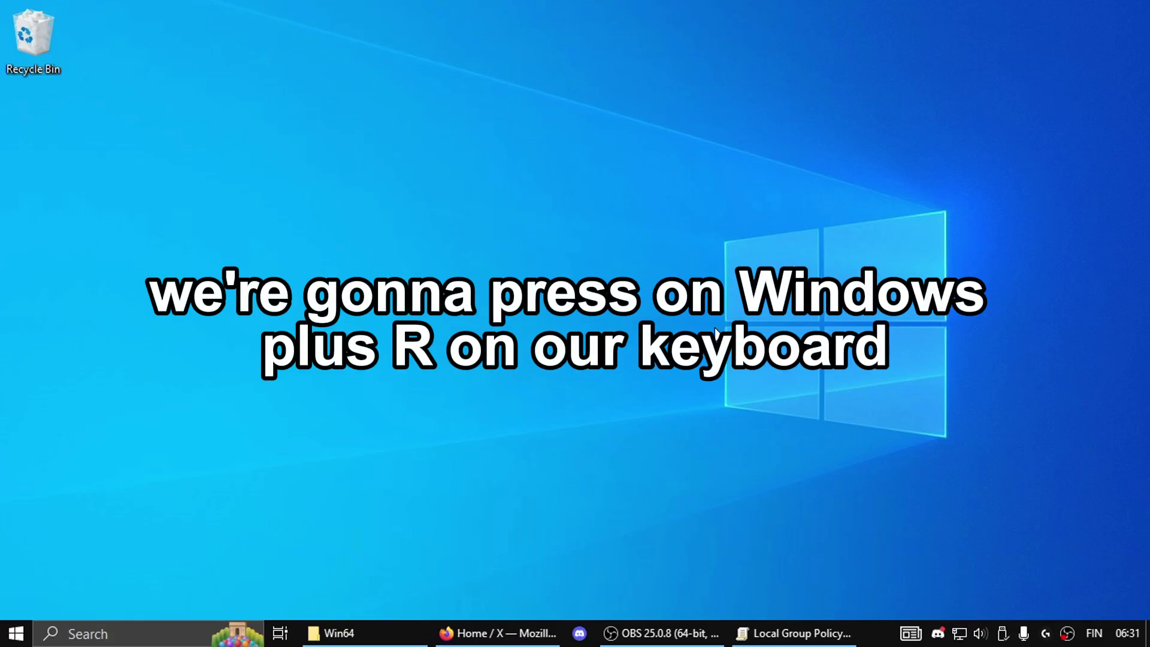
# Launch gpedit.msc from Run and expand Computer Configuration's Windows Settings to reach Policy-based QoS.
pyautogui.press('super+r')
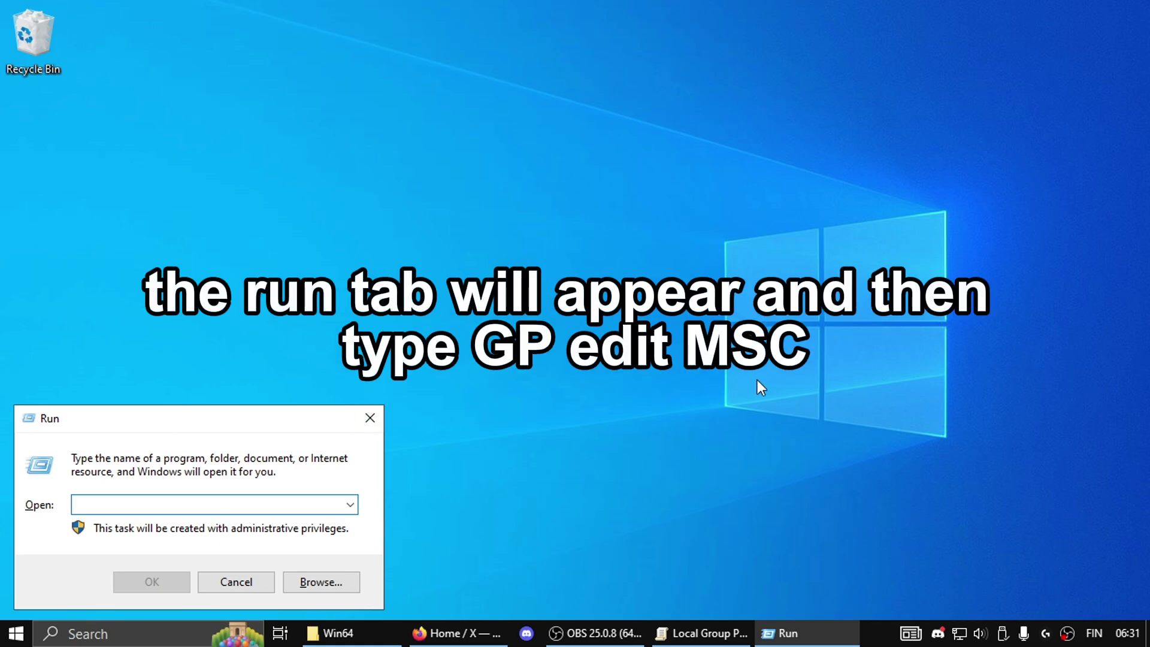
pyautogui.write('gpedit.msc')
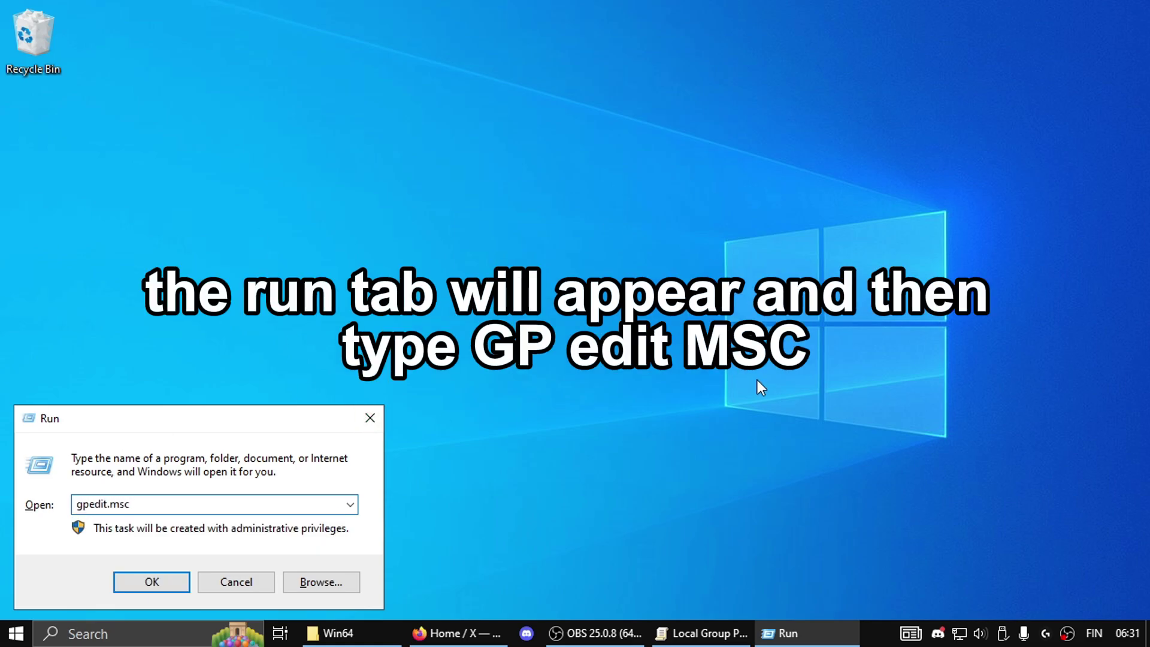
pyautogui.press('Return')
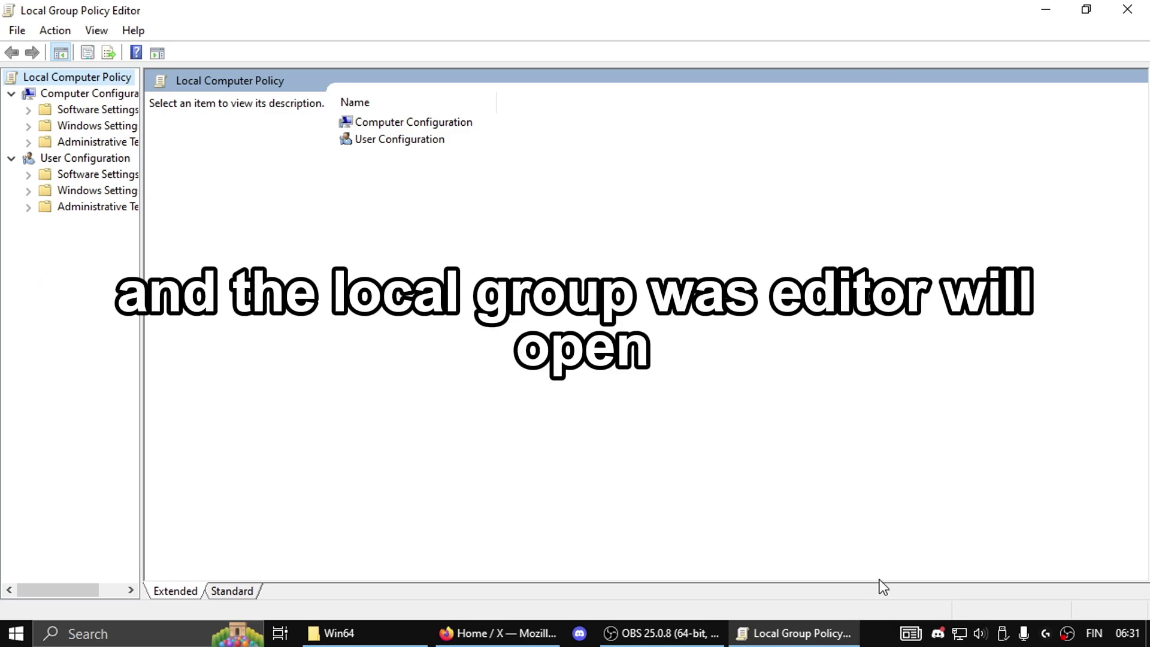
pyautogui.click(29, 127)
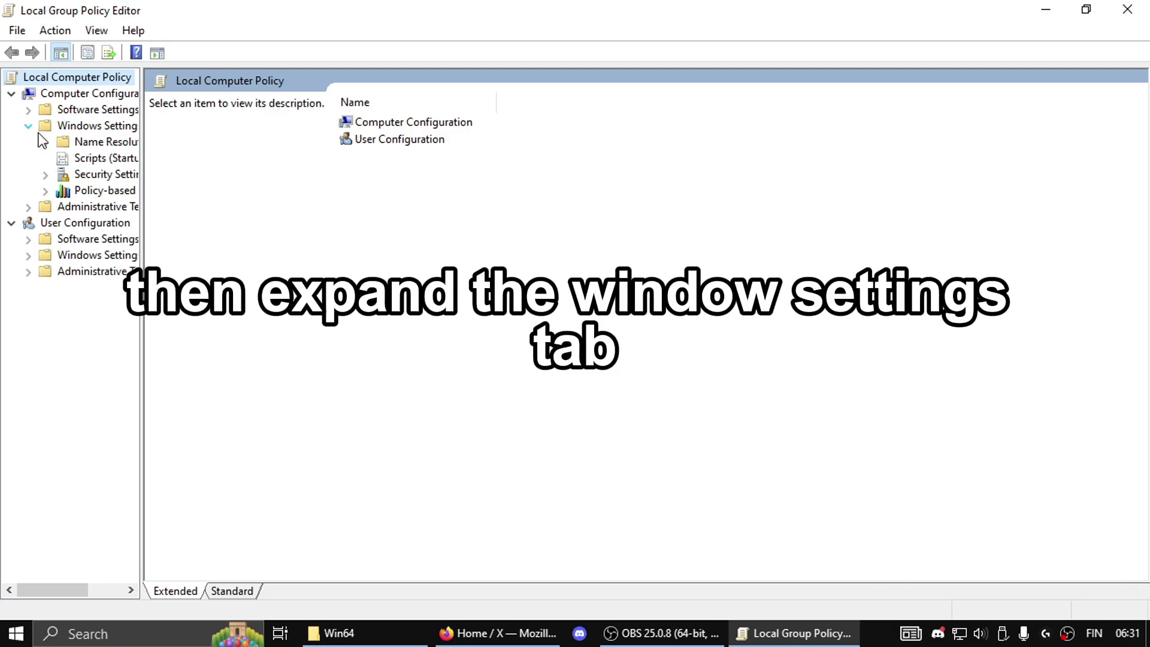
pyautogui.rightClick(83, 193)
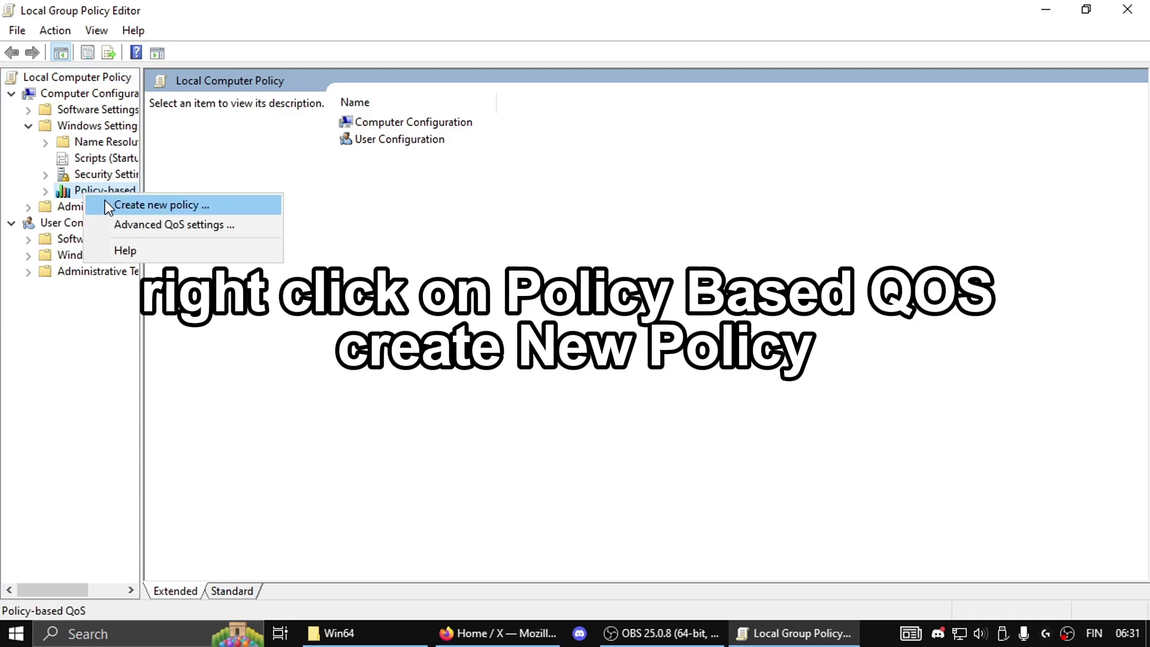
# Create a new QoS policy named 'Fortnite 1' and change its DSCP value from 0 to 46.
pyautogui.click(110, 203)
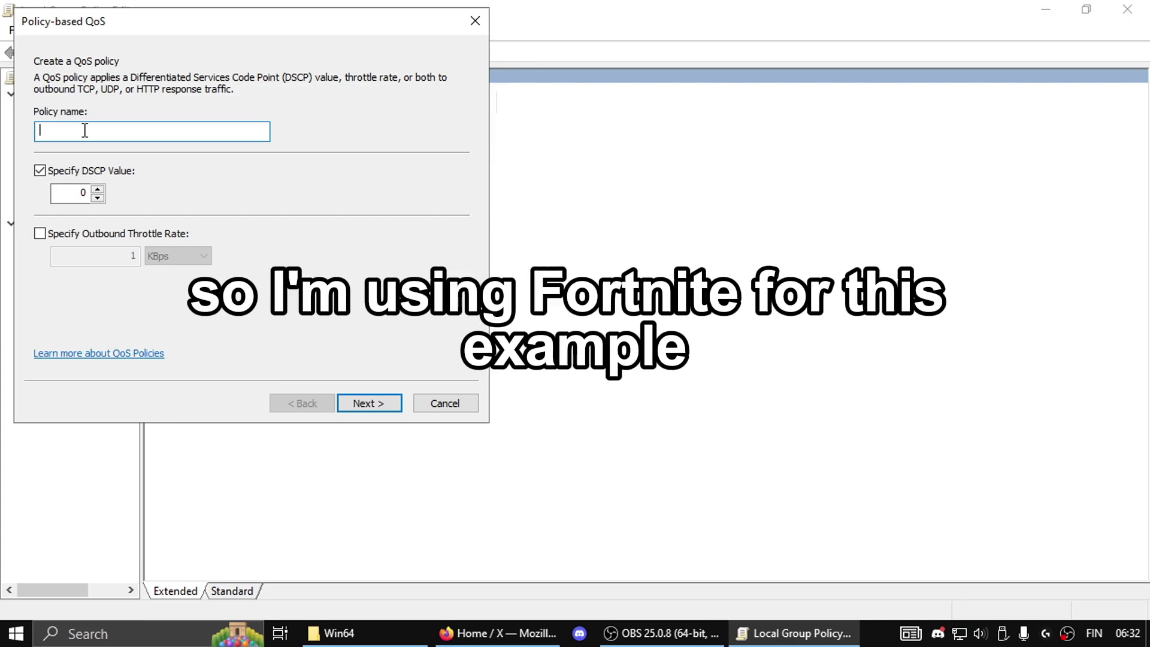
pyautogui.write('Fortnite 1')
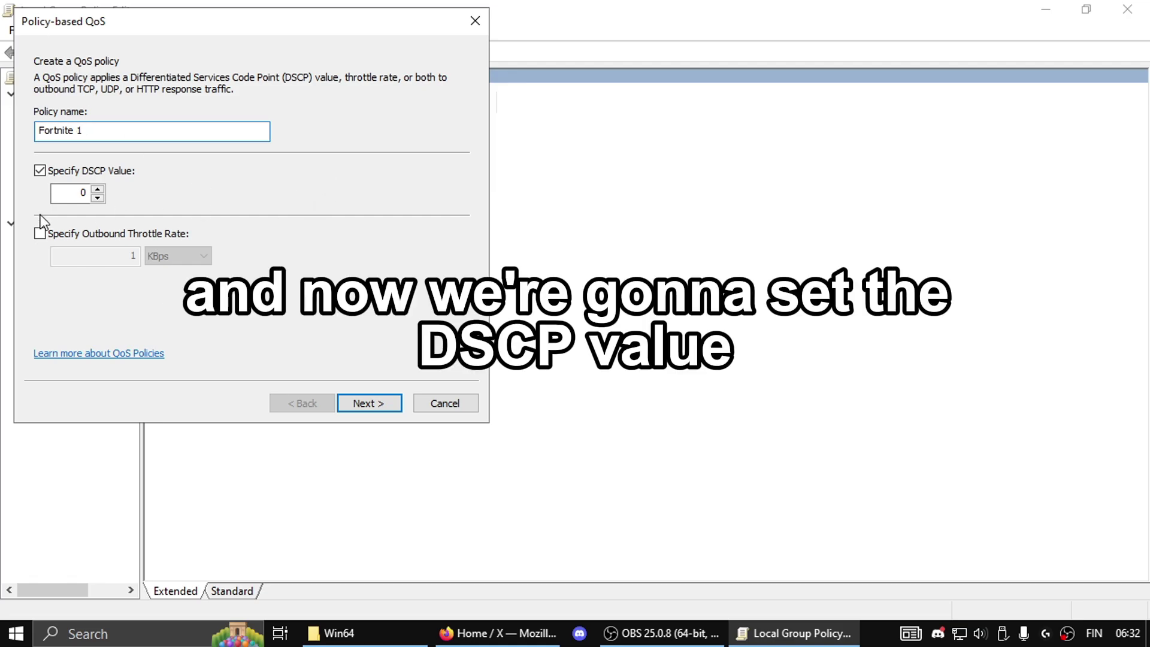
pyautogui.click(78, 191)
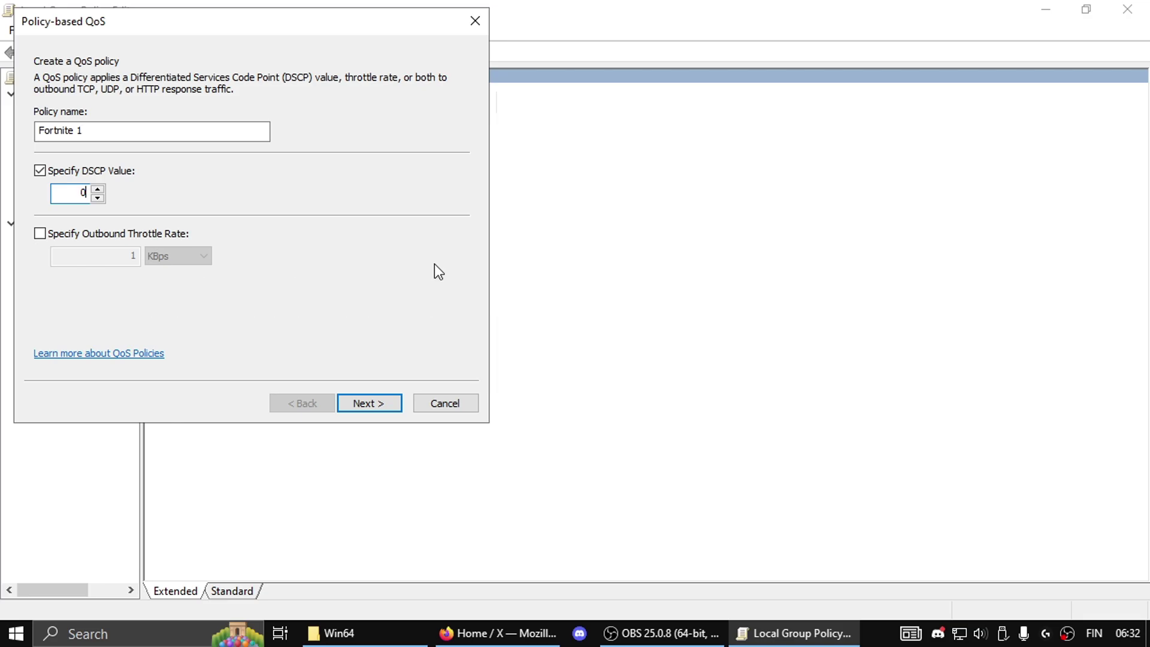
pyautogui.press('BackSpace')
pyautogui.write('46')
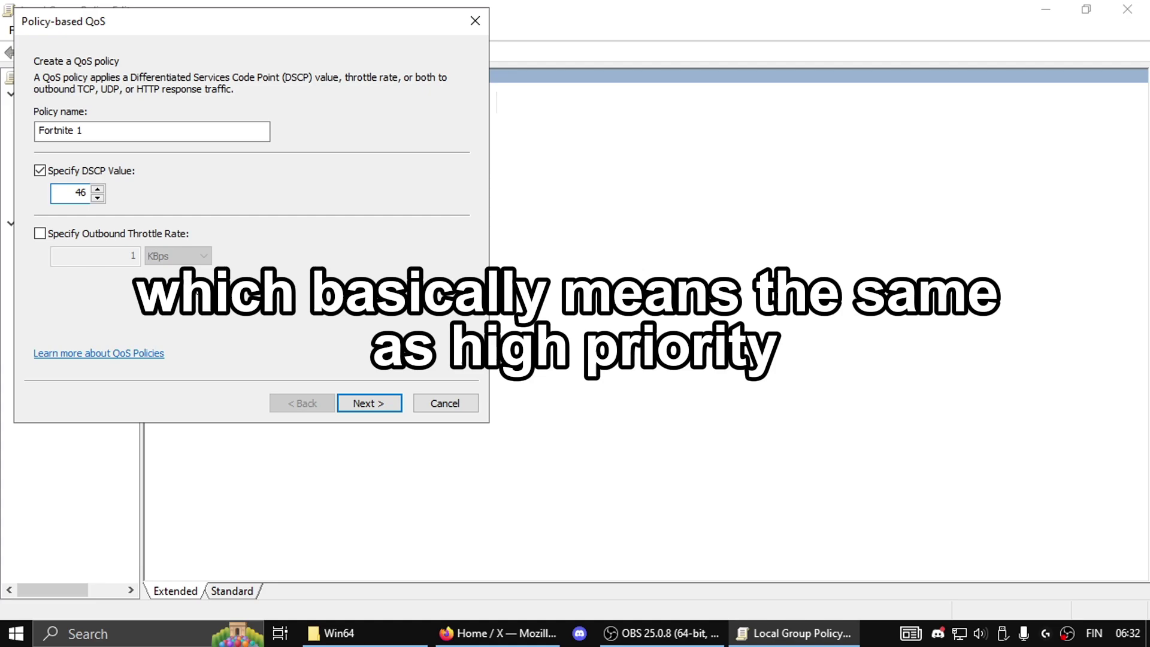
# Limit the policy to a specific executable name and switch to Fortnite's Binaries\Win64 folder.
pyautogui.click(361, 407)
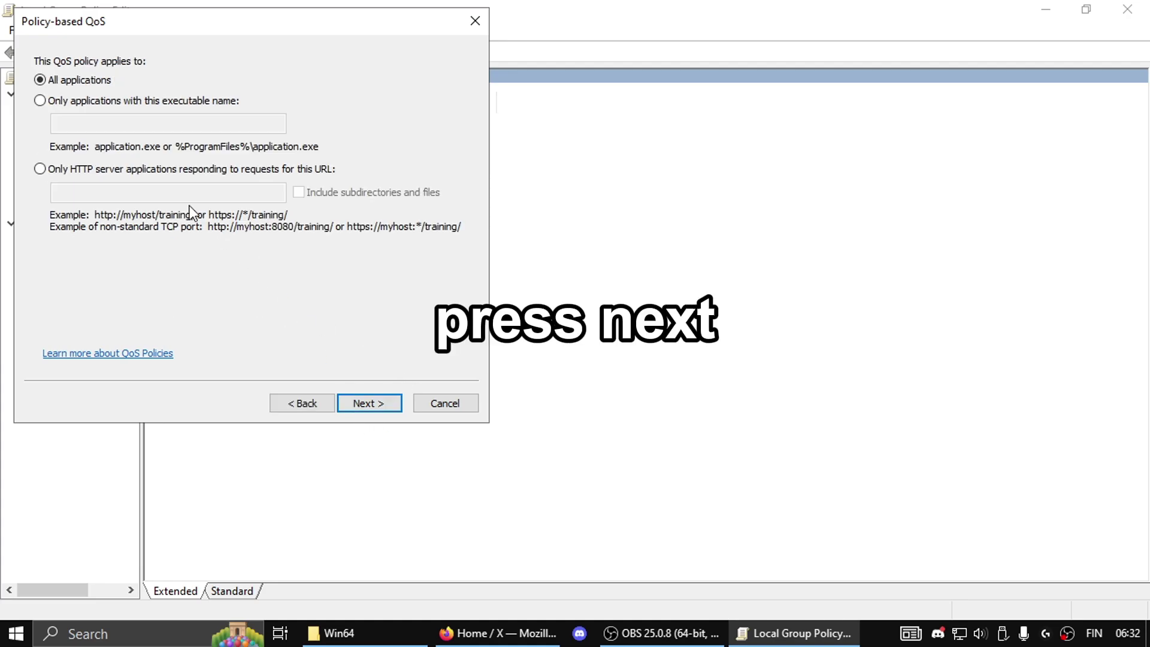
pyautogui.click(88, 102)
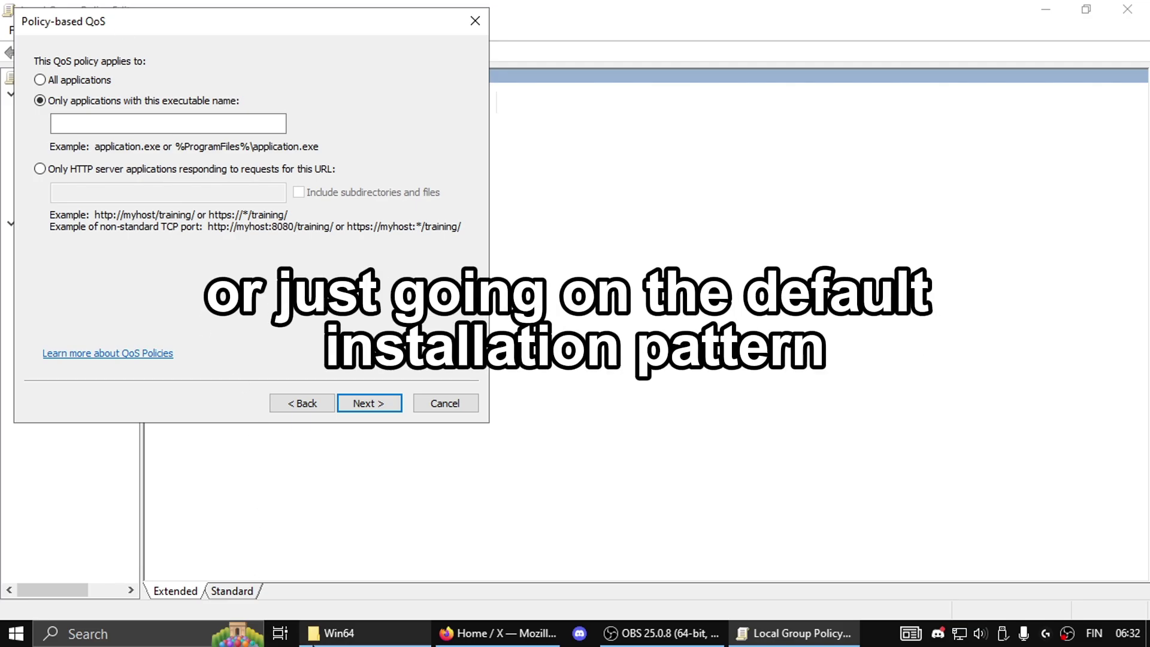
pyautogui.click(339, 633)
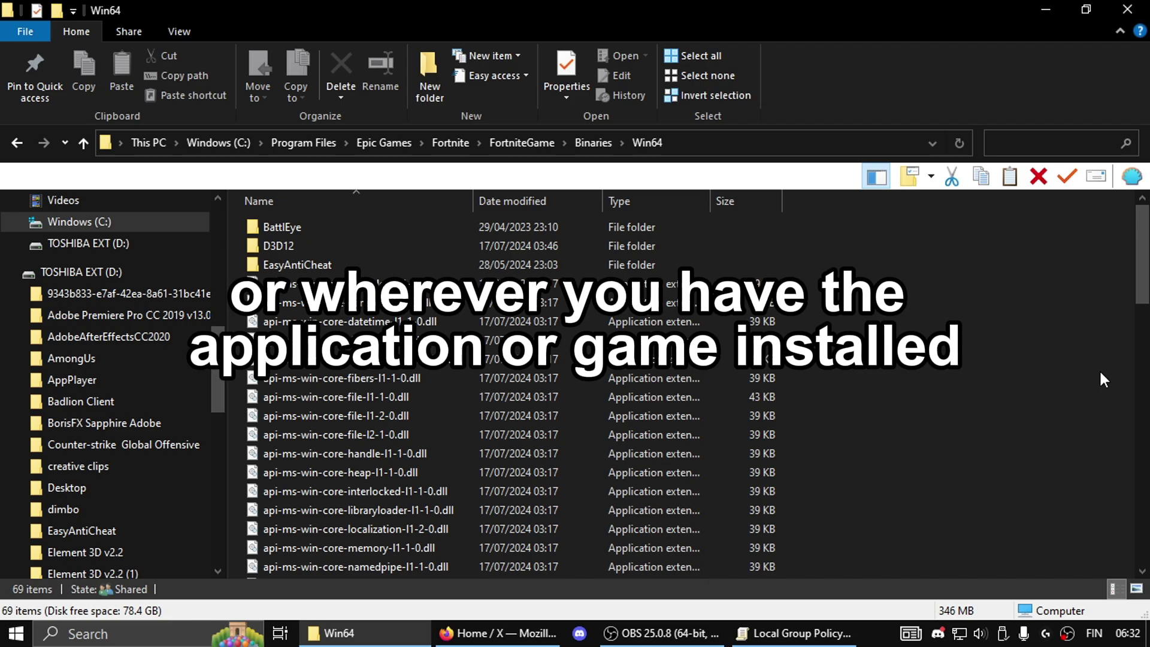
# Copy the file name FortniteClient-Win64-Shipping.exe from its Properties and return to the wizard.
pyautogui.scroll(-1, 917, 338)
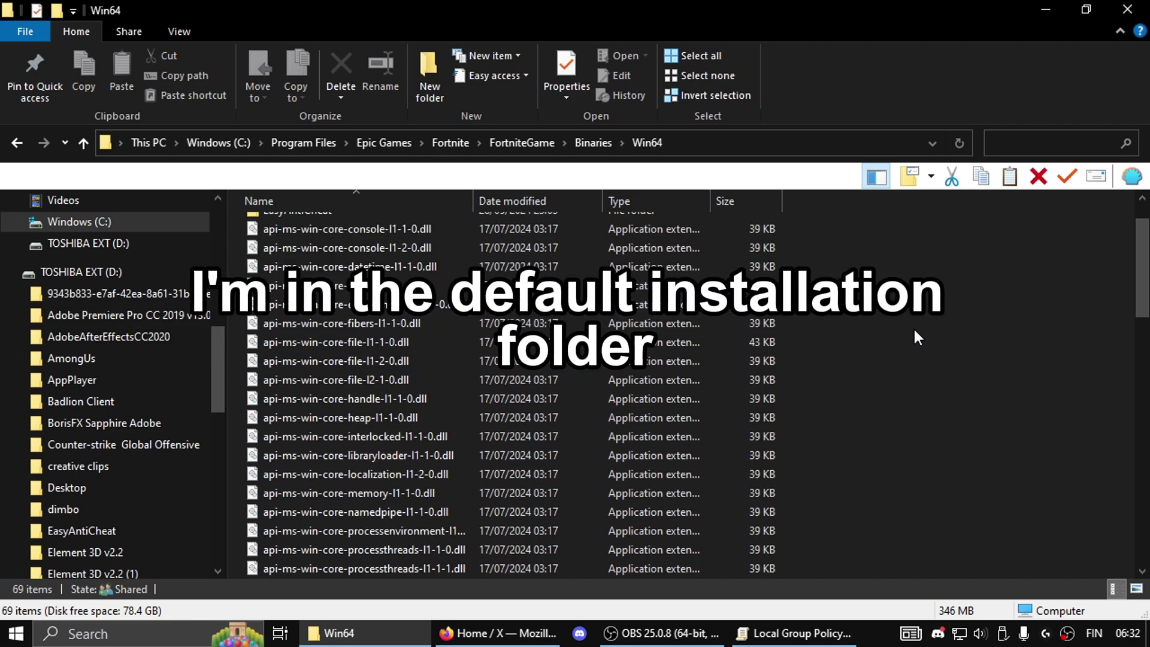
pyautogui.scroll(-15, 918, 337)
pyautogui.scroll(2, 308, 334)
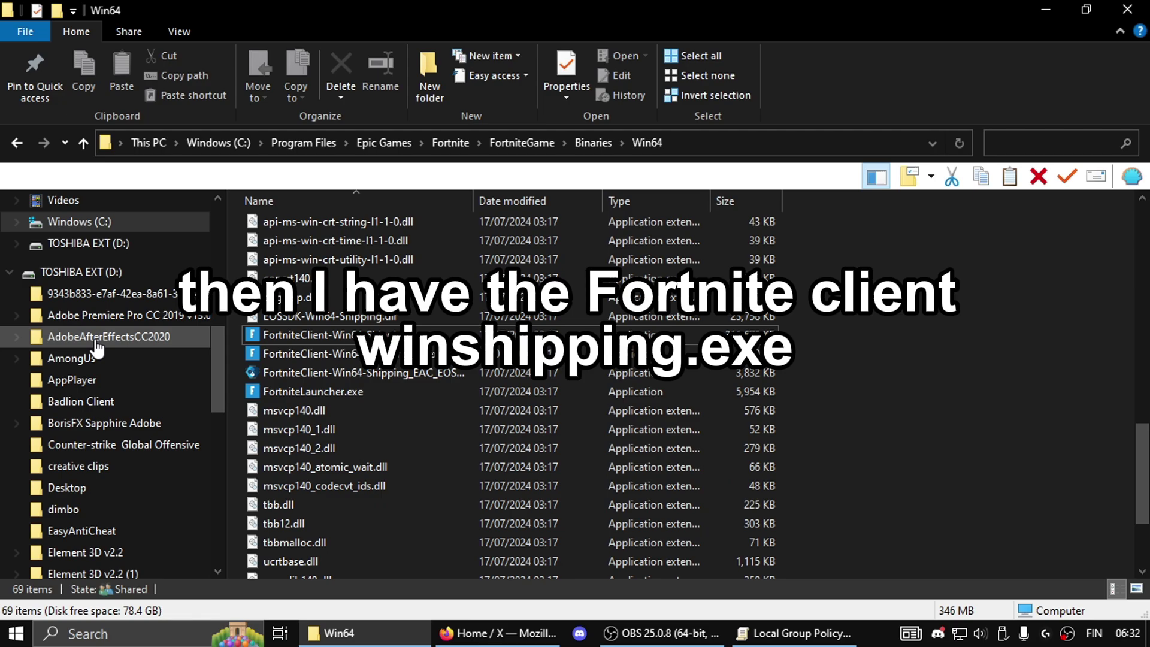
pyautogui.rightClick(347, 336)
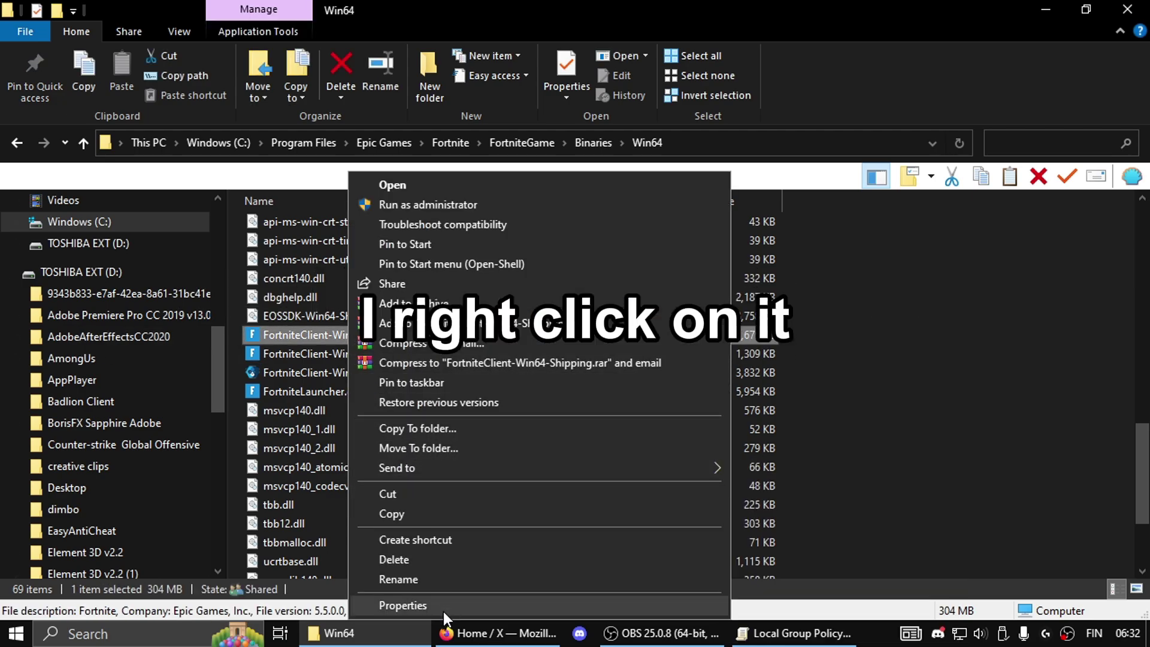
pyautogui.click(443, 608)
pyautogui.moveTo(606, 226); pyautogui.dragTo(149, 246)
pyautogui.hotkey('ctrl', 'c')
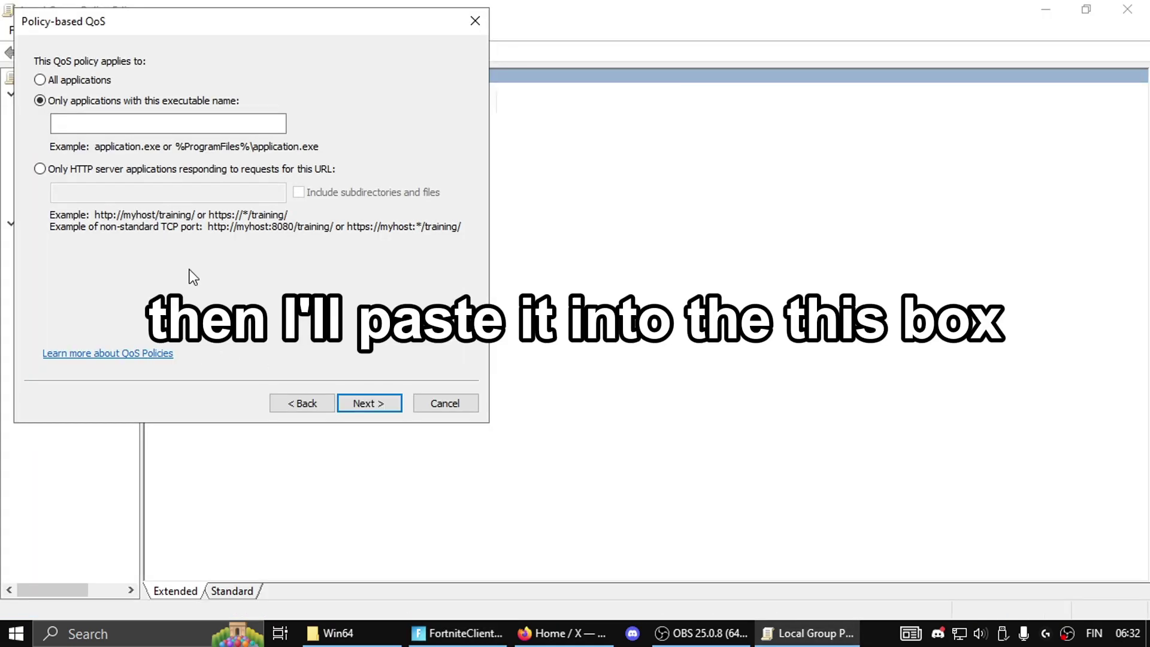
pyautogui.click(90, 123)
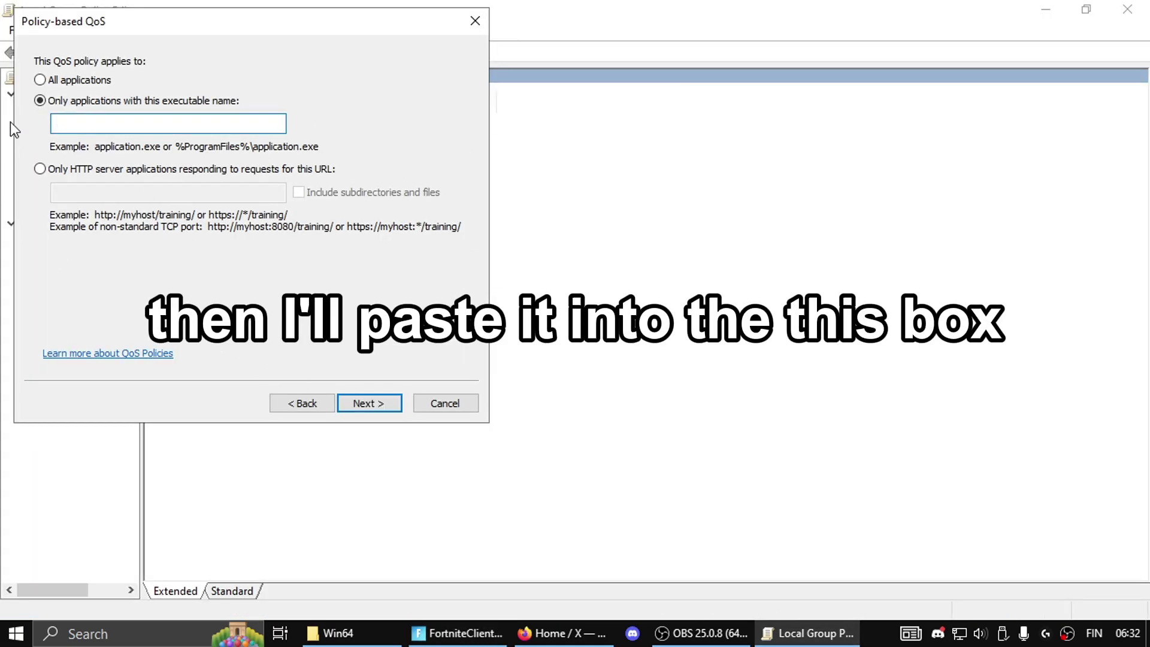
# Paste FortniteClient-Win64-Shipping.exe as the executable, set the protocol to TCP and UDP, and finish.
pyautogui.hotkey('ctrl', 'v')
pyautogui.click(360, 400)
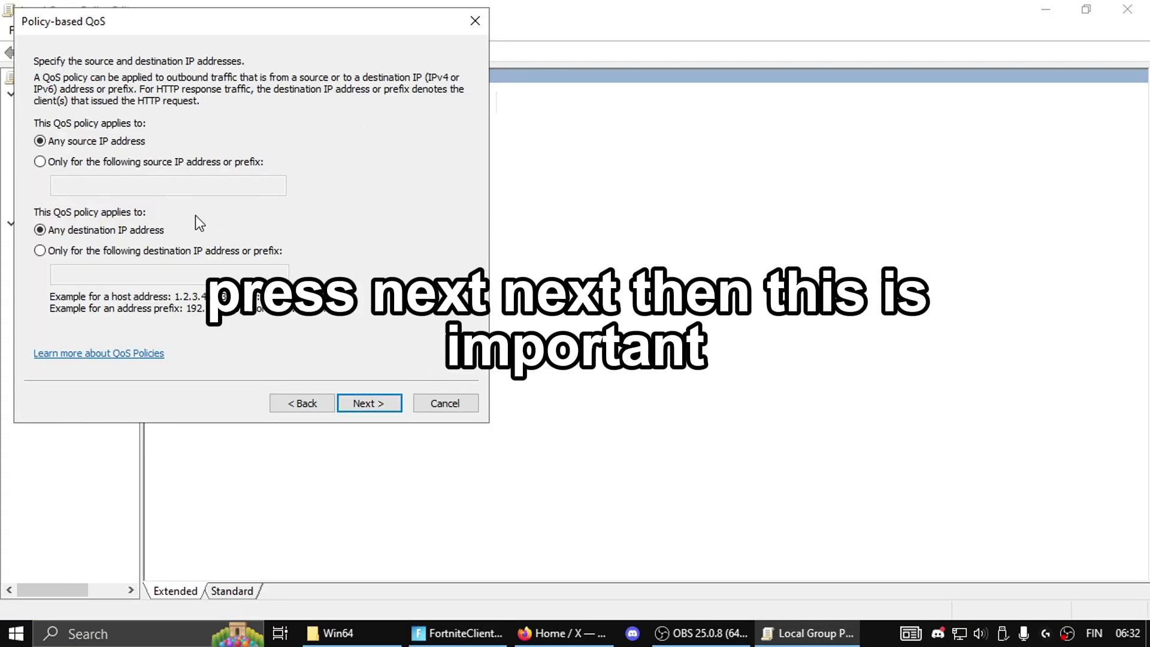
pyautogui.click(373, 403)
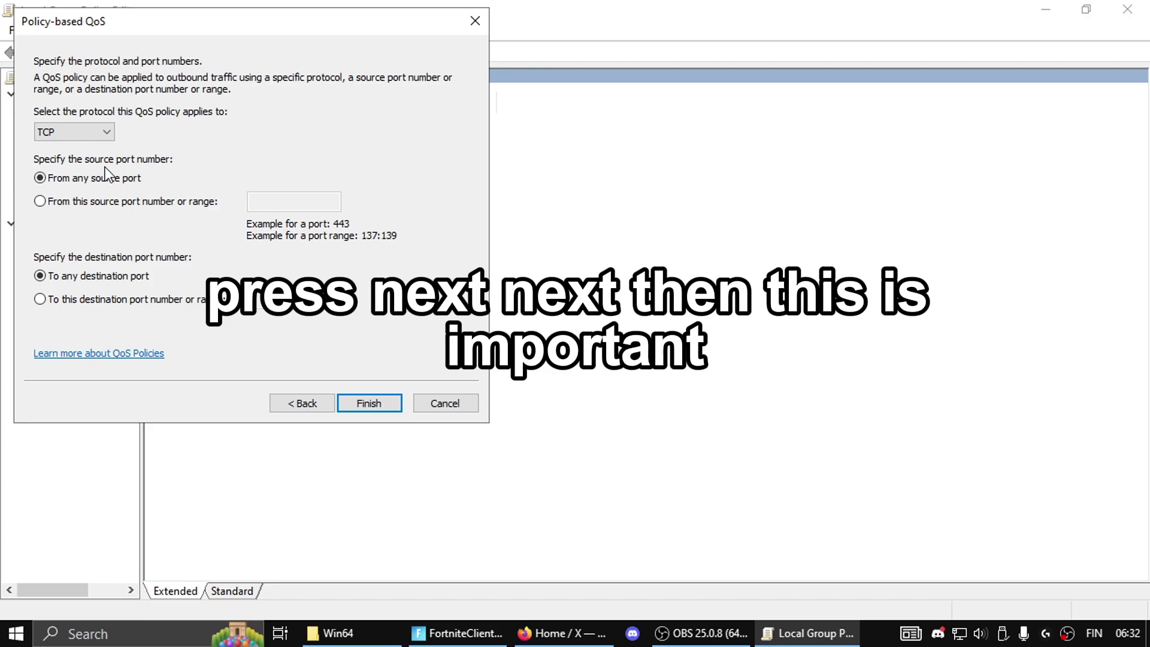
pyautogui.click(111, 140)
pyautogui.click(111, 150)
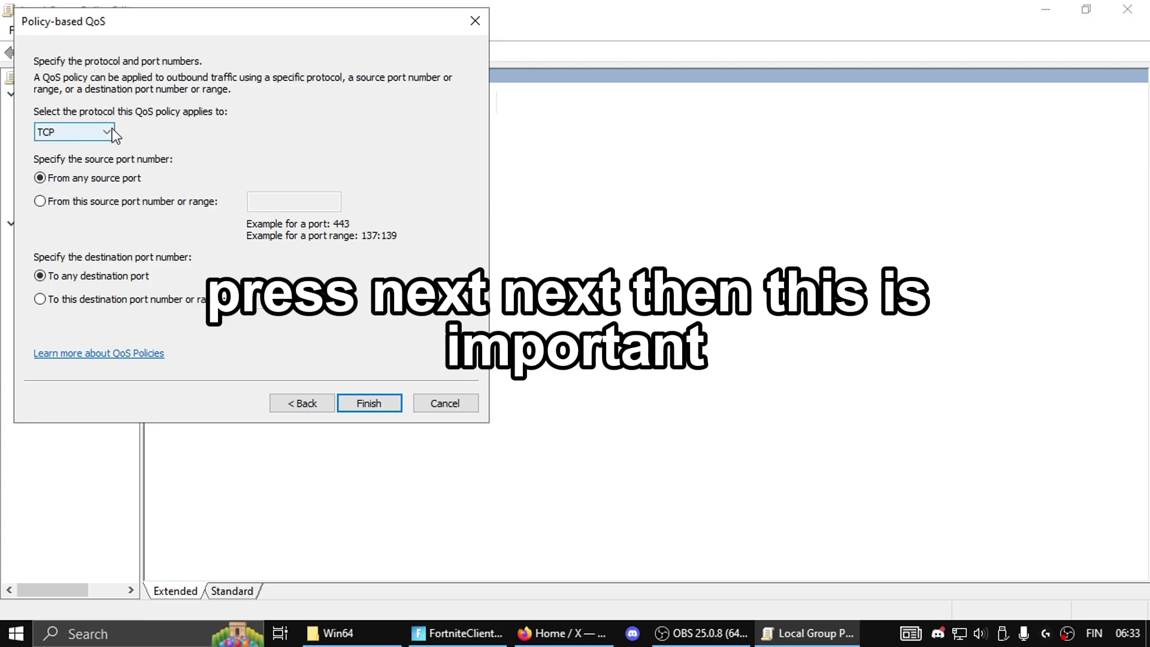
pyautogui.click(112, 135)
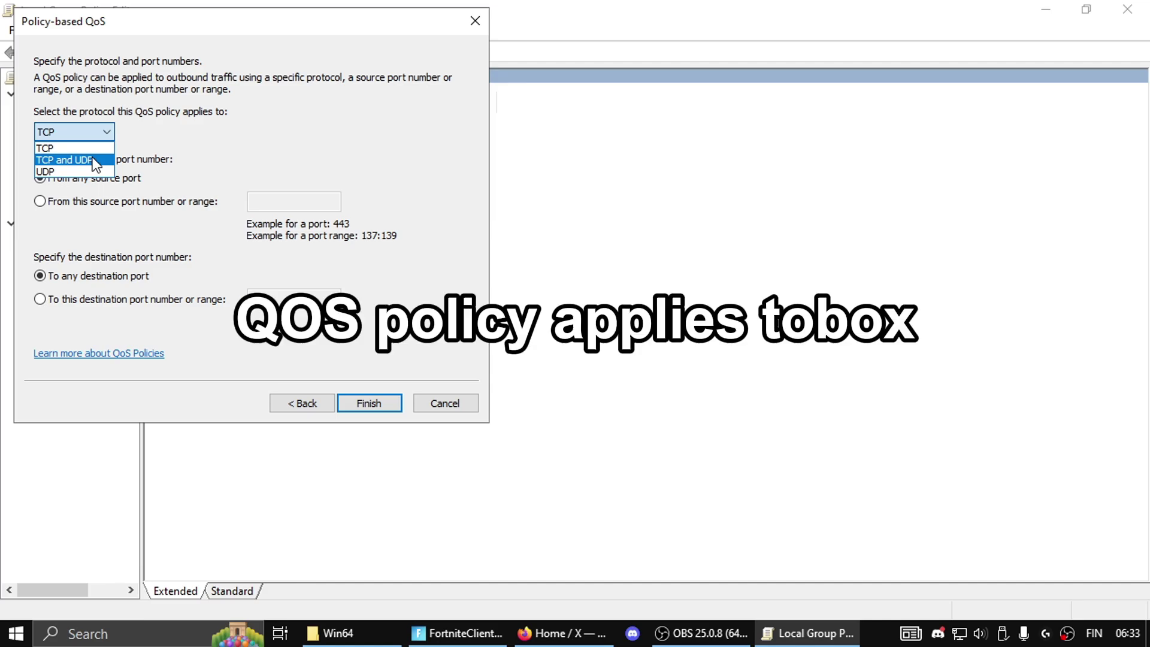
pyautogui.click(92, 157)
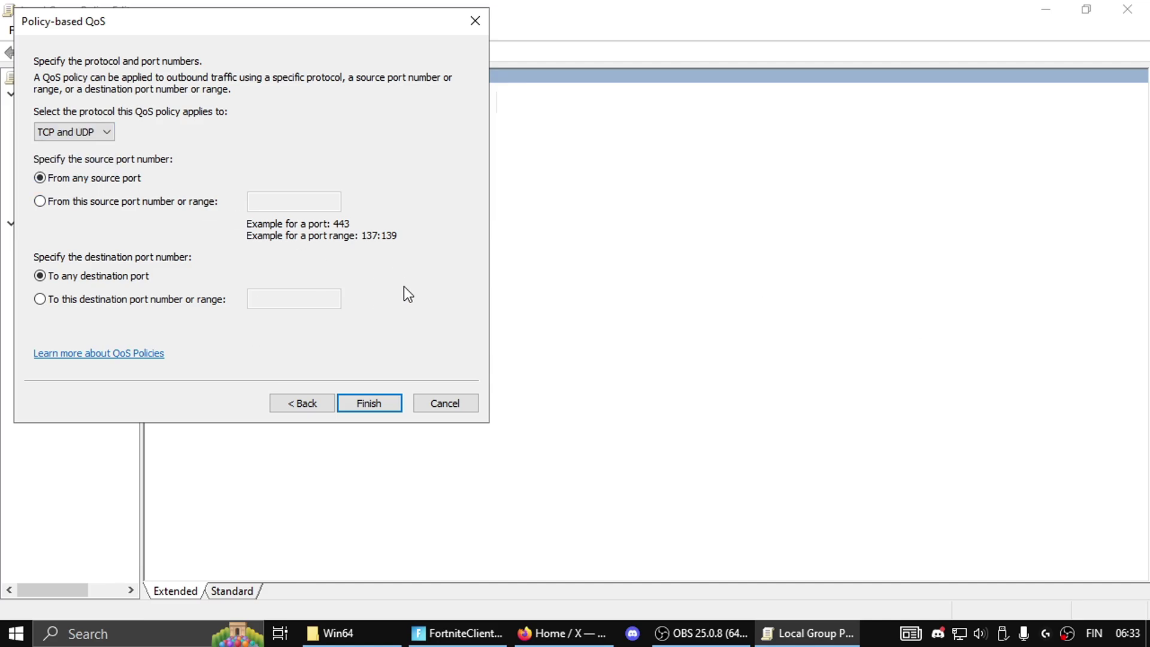
pyautogui.click(360, 405)
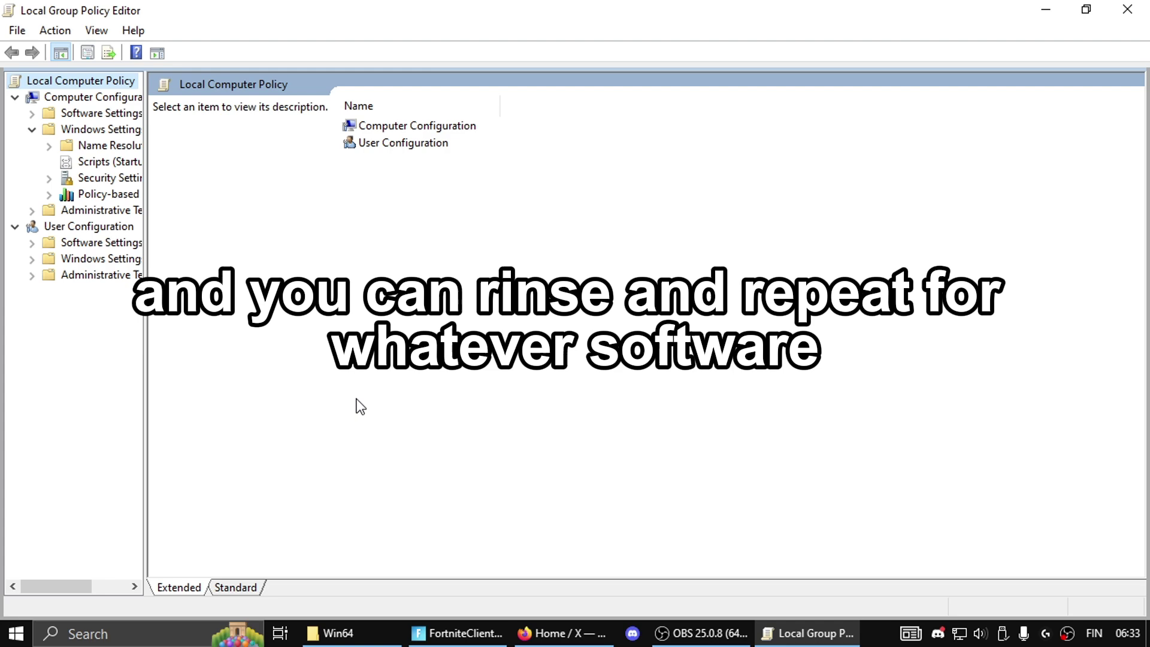